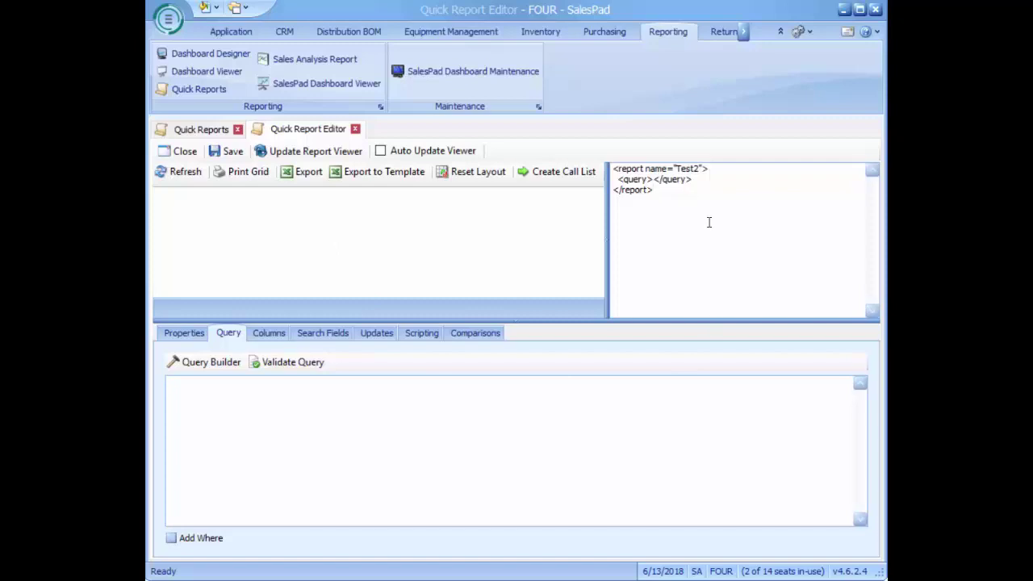
Enable the Auto Run and Auto Links viewer properties for the Test2 report.
left_click(704, 234)
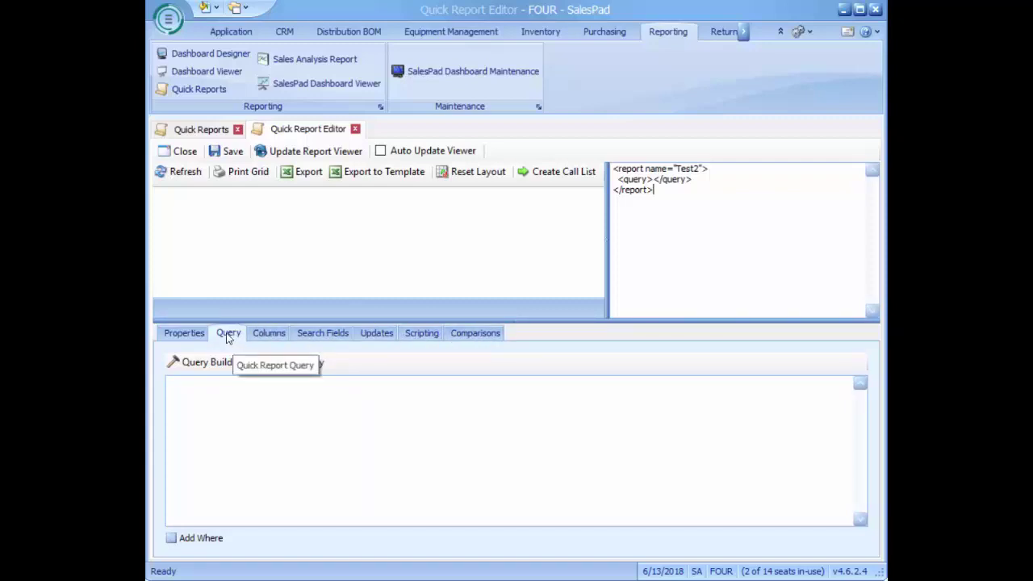
left_click(187, 331)
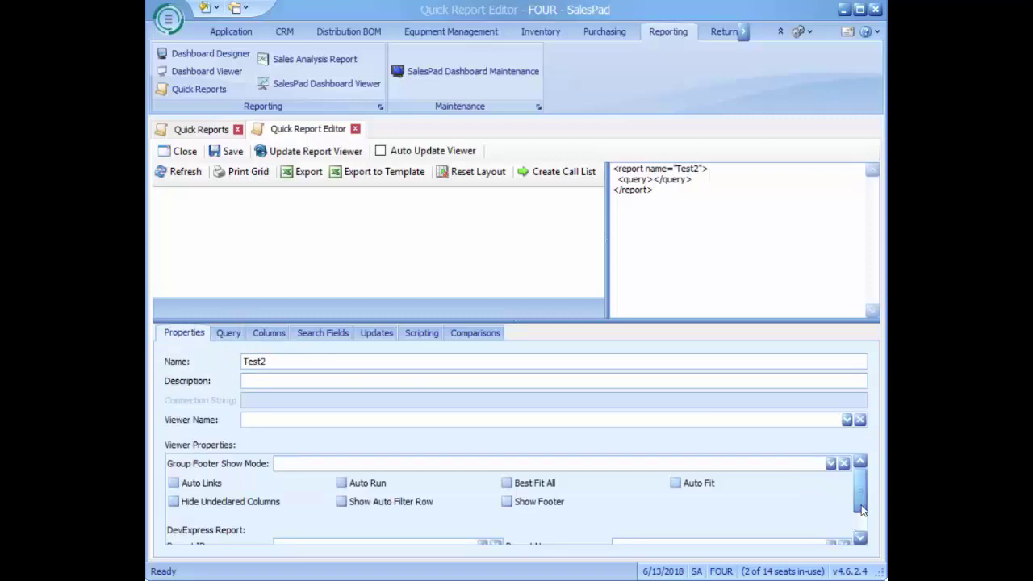
left_click(359, 484)
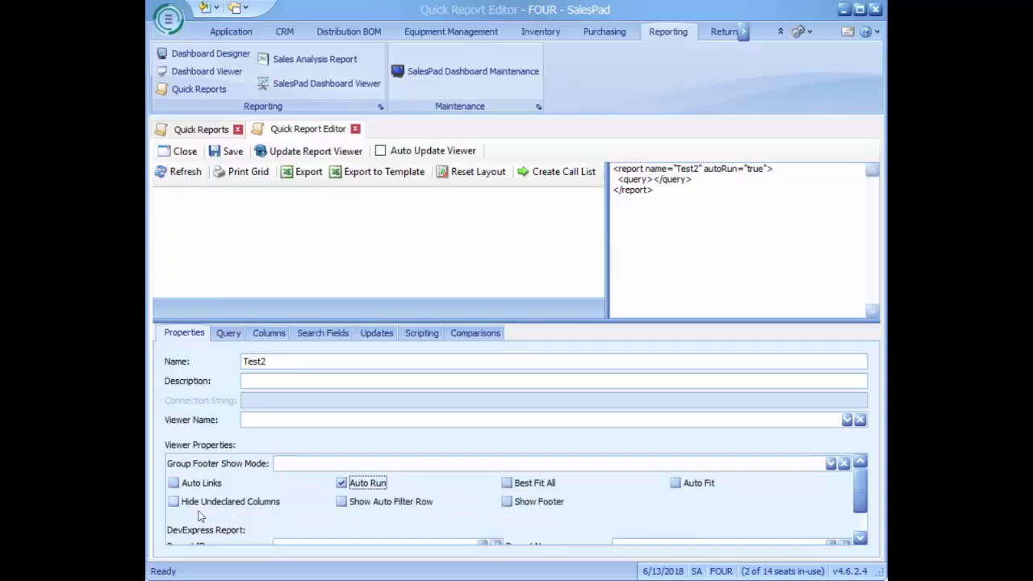
left_click(198, 484)
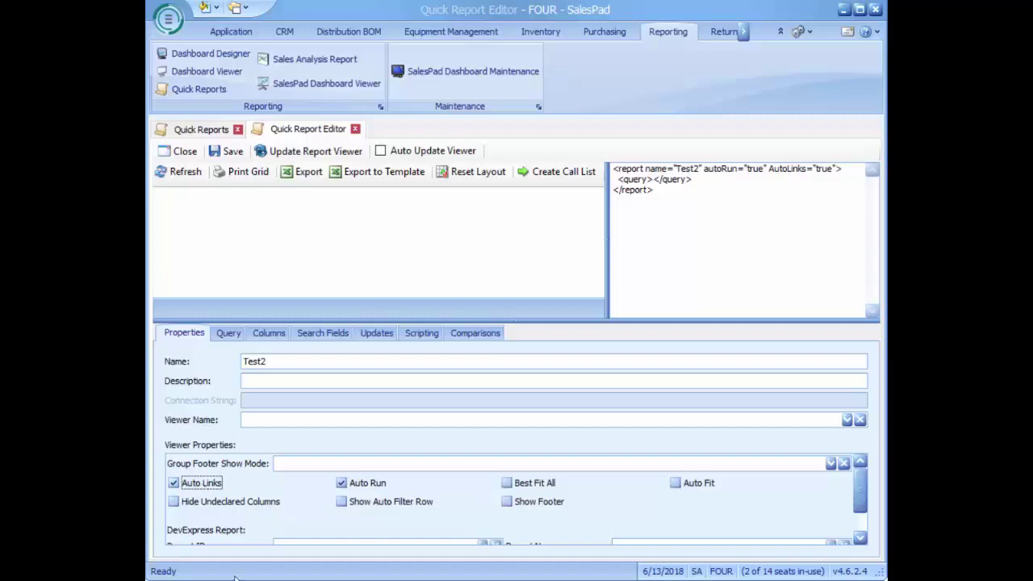
Enter the report query "select * from spvcustomer" and enable Add Where.
left_click(229, 334)
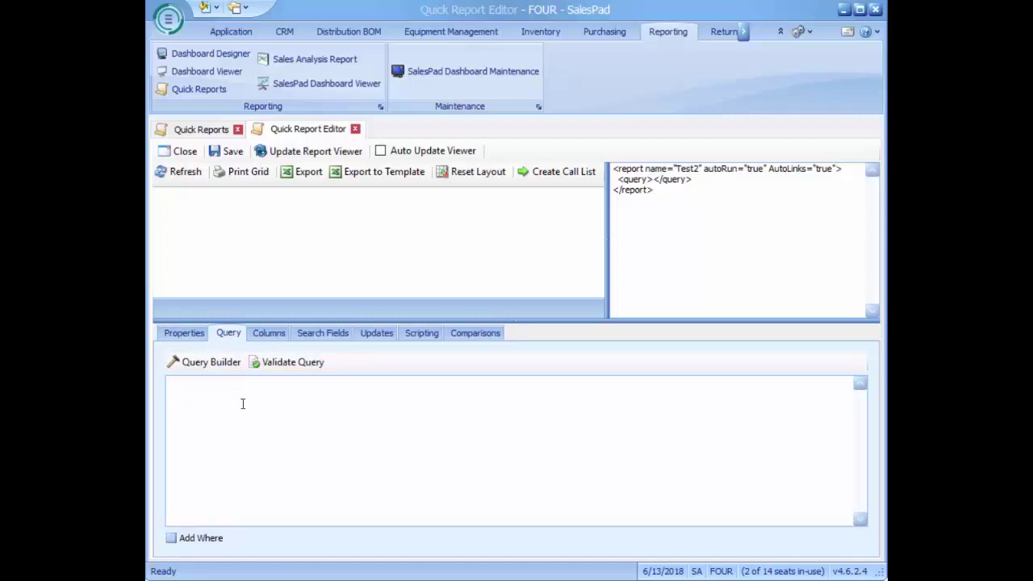
type("select * from spvcustomer")
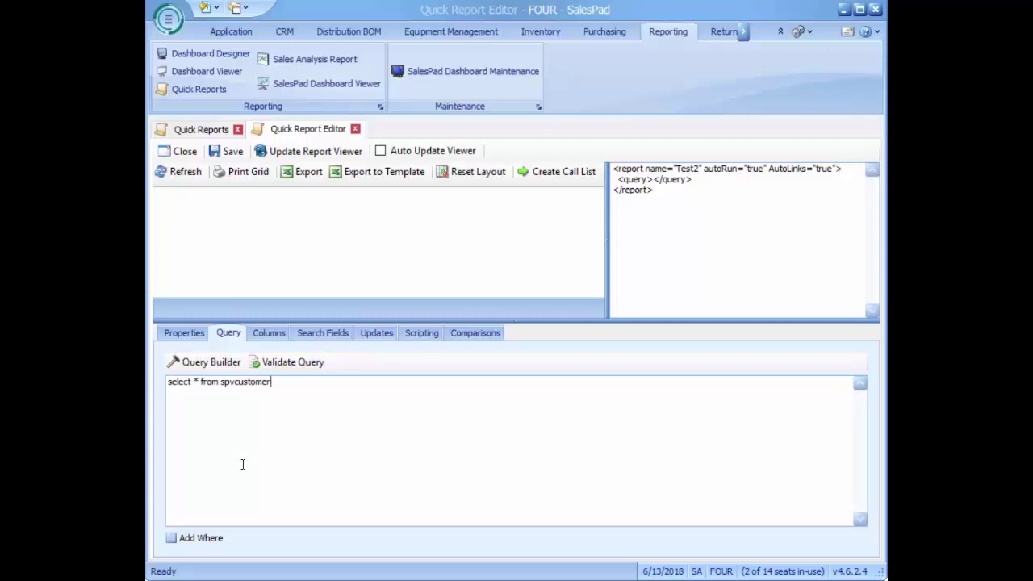
left_click(180, 541)
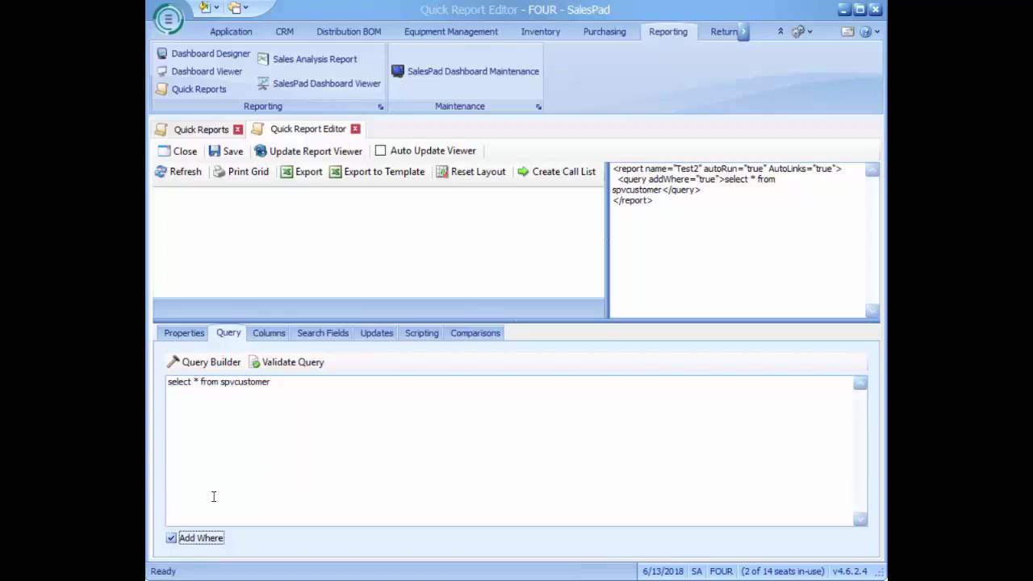
left_click(294, 384)
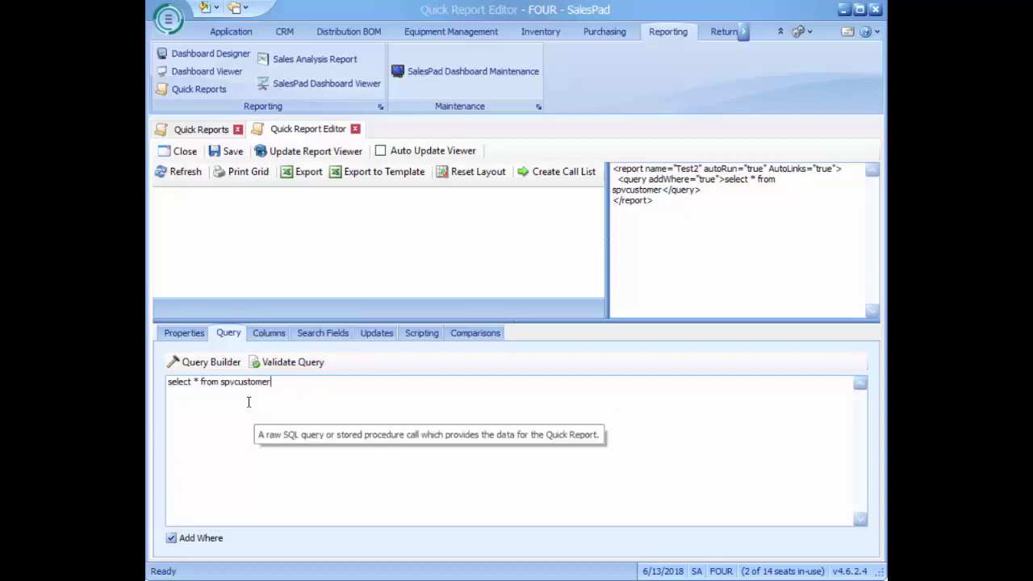
Add a column definition to the report for the Customer_Num field.
left_click(273, 336)
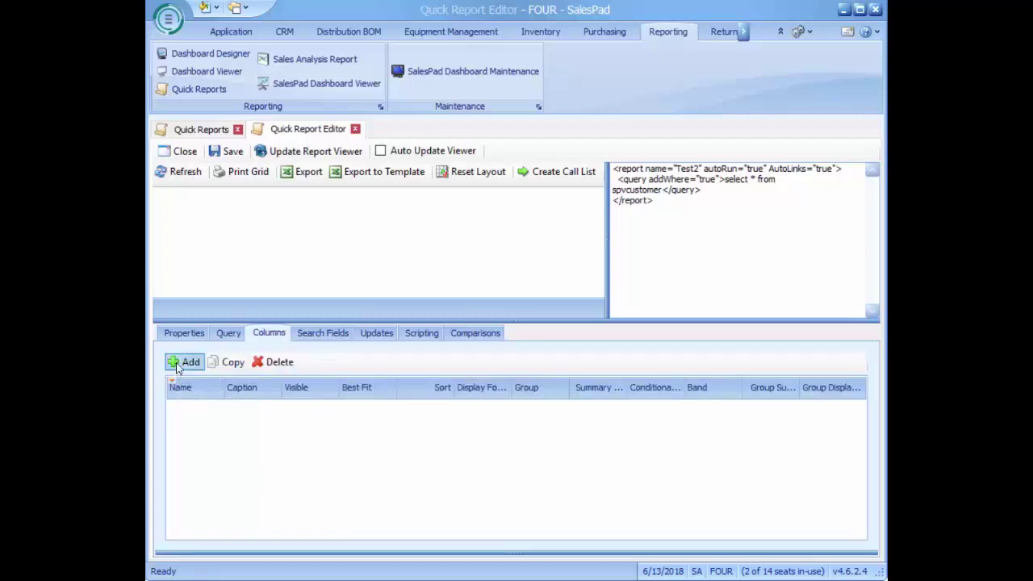
left_click(176, 362)
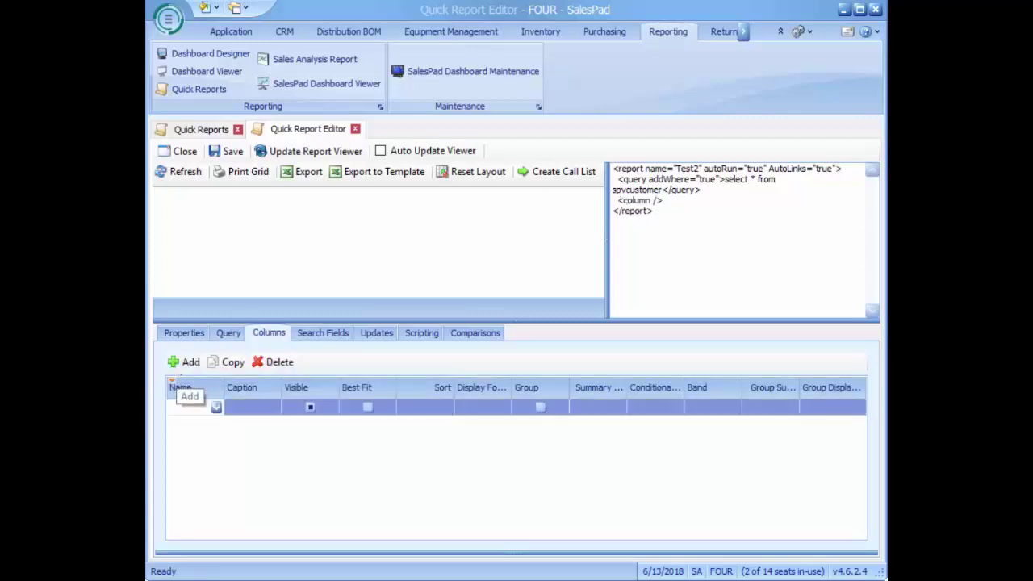
left_click(216, 408)
mouse_move(334, 439)
left_mouse_down()
mouse_move(326, 530)
mouse_move(342, 425)
left_mouse_up()
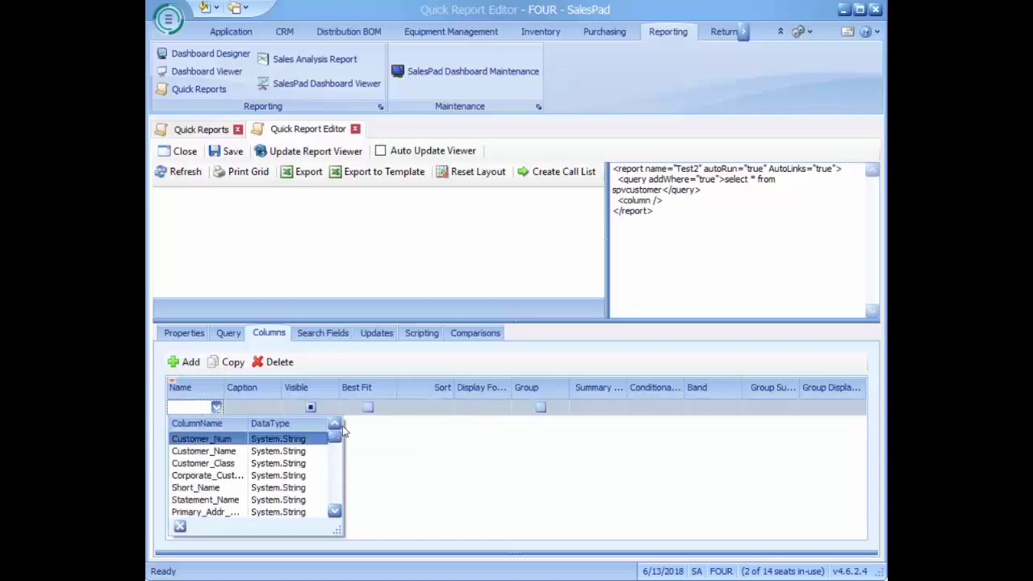
left_click(202, 439)
Add a second column definition for the Customer_Name field and caption it "Cus Name".
left_click(182, 361)
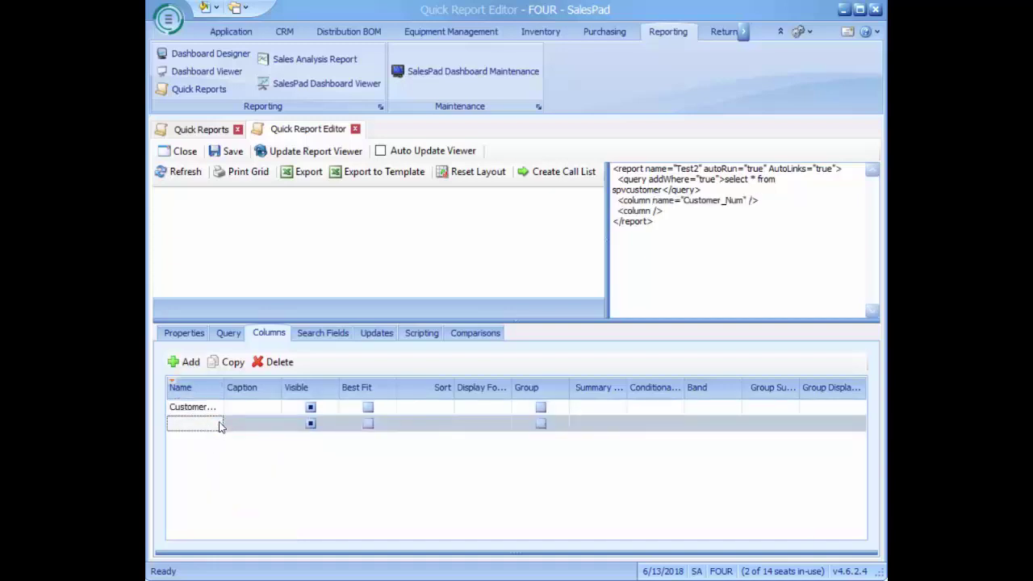
left_click(220, 427)
left_click(202, 476)
left_click(255, 423)
type("Cus N")
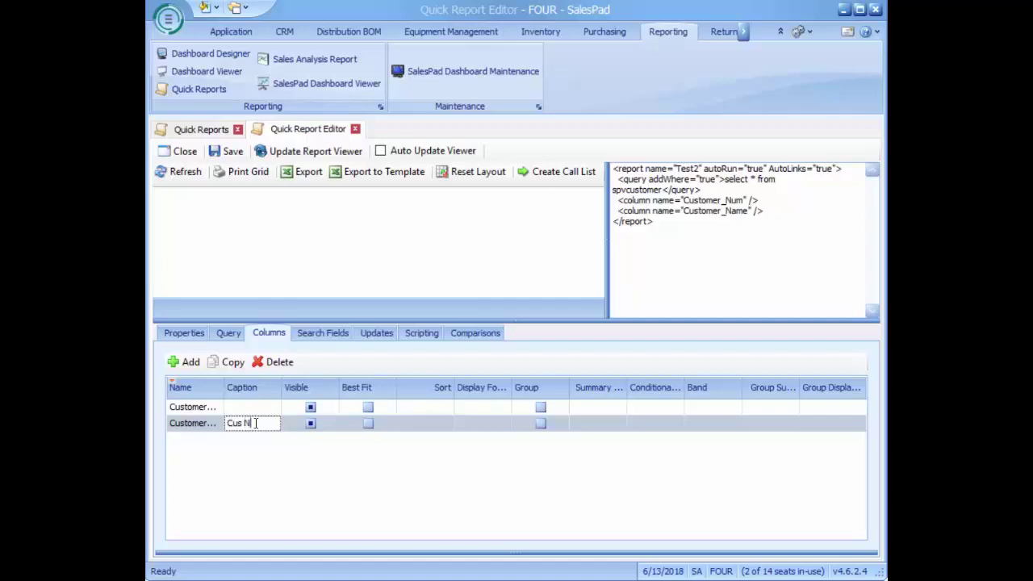
type("ame")
left_click(285, 473)
Set the caption of the Customer_Num column to "Cus Num".
left_click(253, 407)
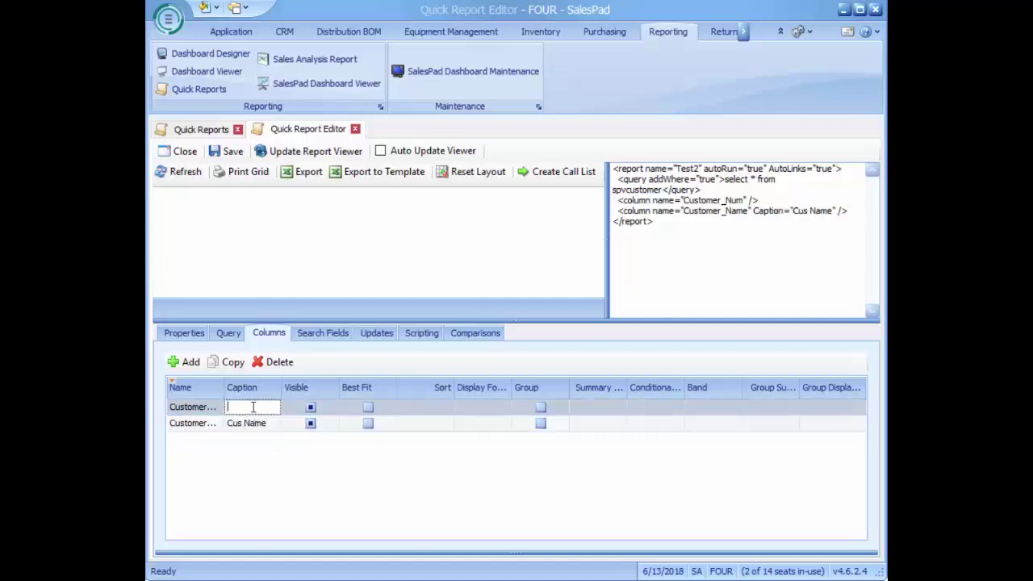
type("Cus N")
key("BackSpace")
key("BackSpace")
type("Num")
key("Tab")
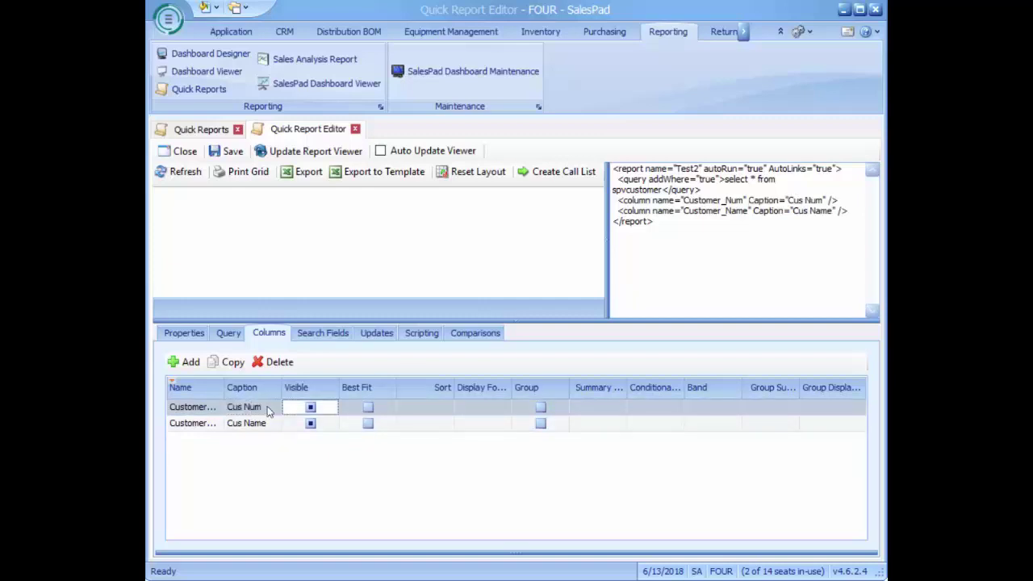
Clear the Visible option of the Cus Num column and set its sort order to Ascending.
left_click(312, 409)
left_click(433, 410)
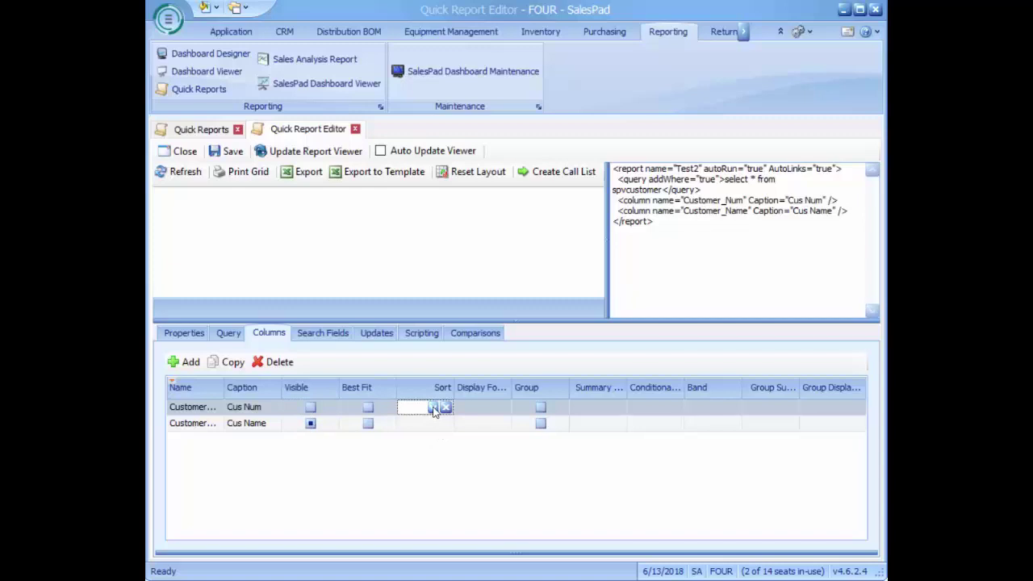
left_click(434, 408)
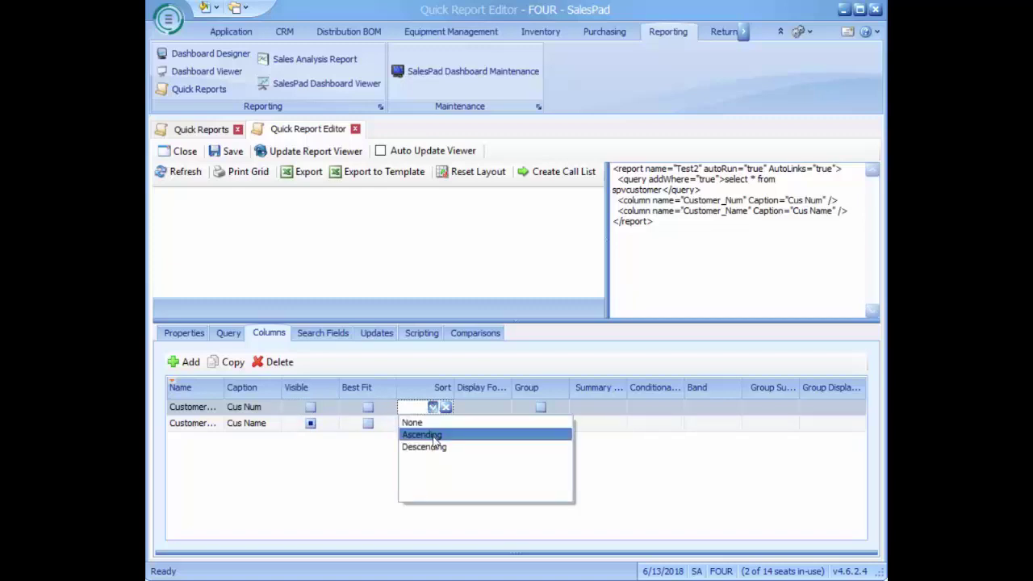
left_click(434, 435)
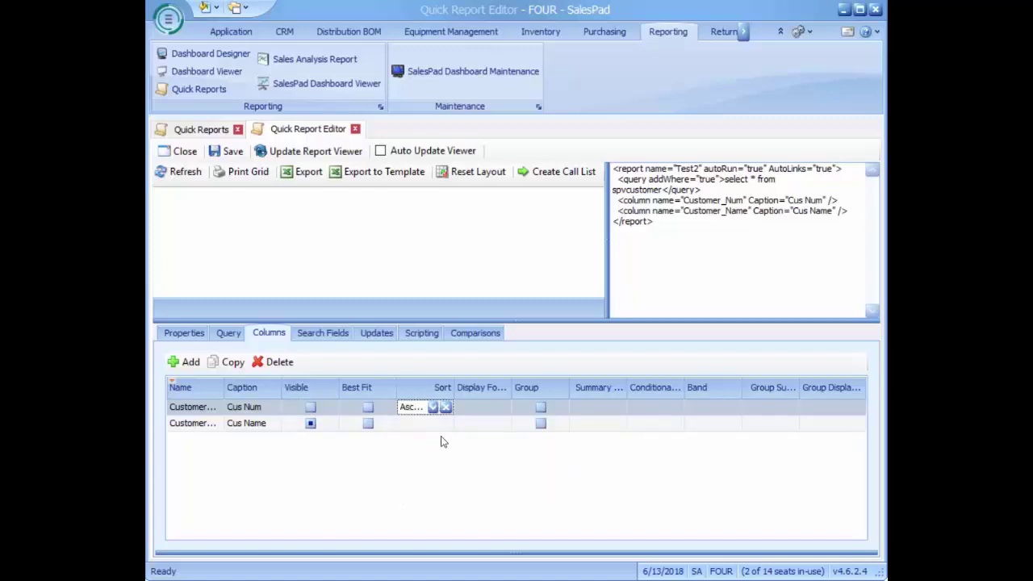
left_click(482, 409)
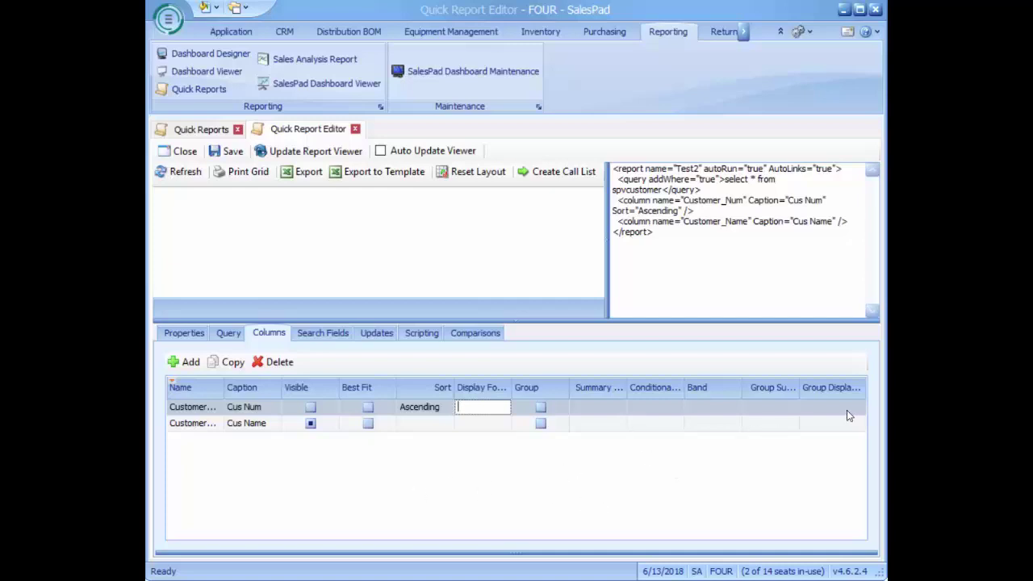
Add a search field named "Cust Name" linked to the Customer_Name column.
left_click(329, 339)
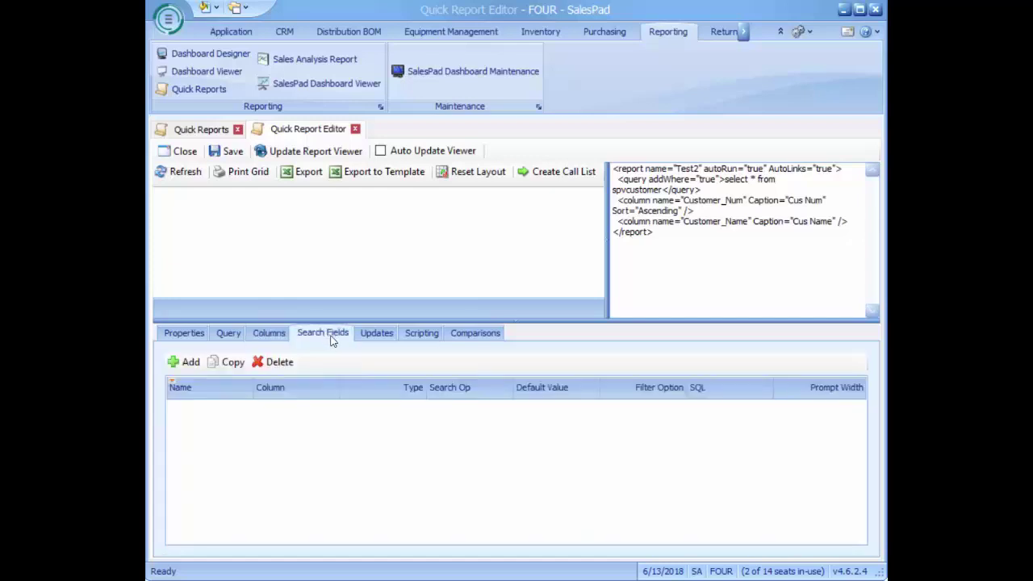
left_click(184, 362)
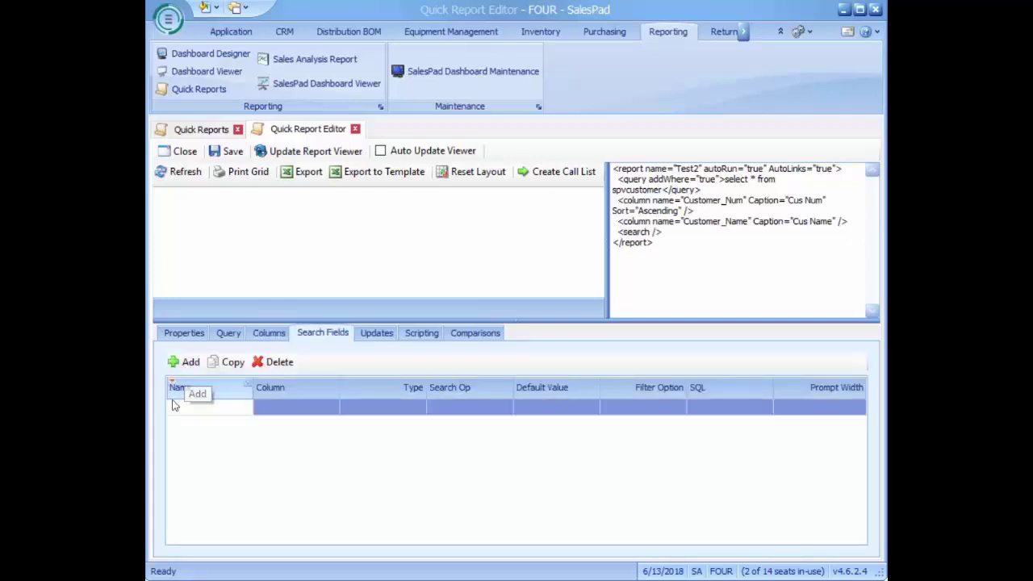
left_click(243, 409)
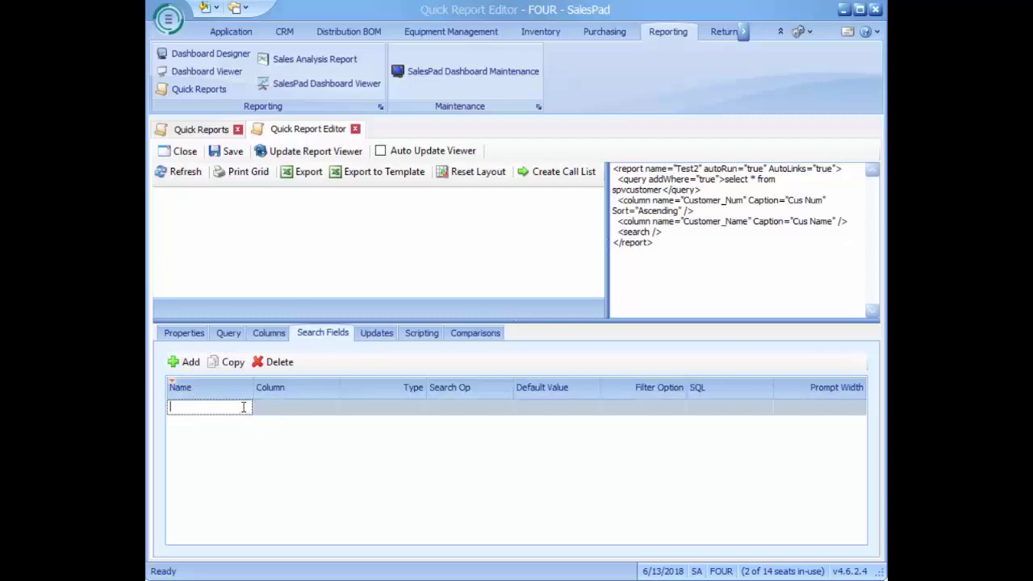
type("Cust Name")
key("Tab")
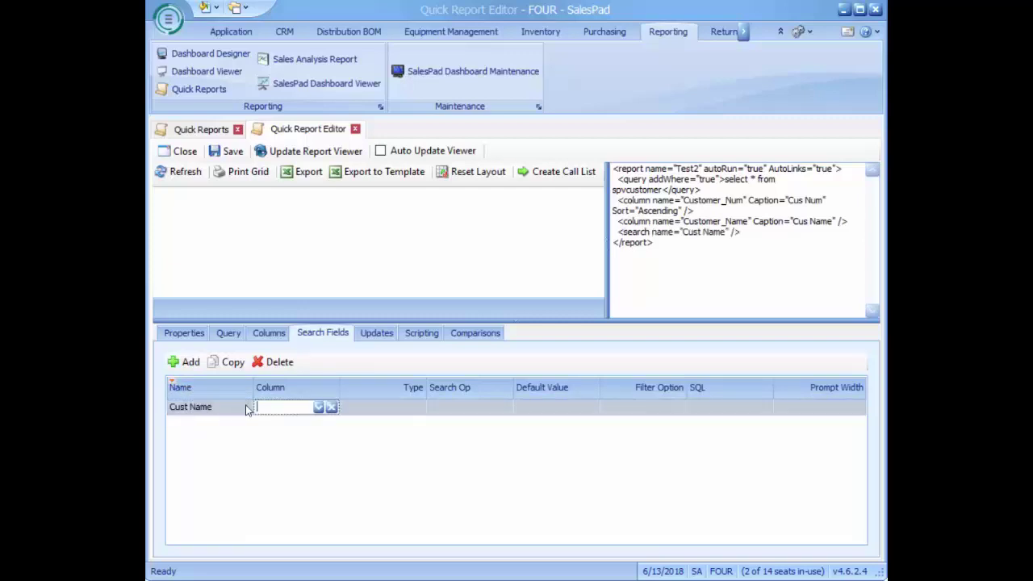
left_click(319, 408)
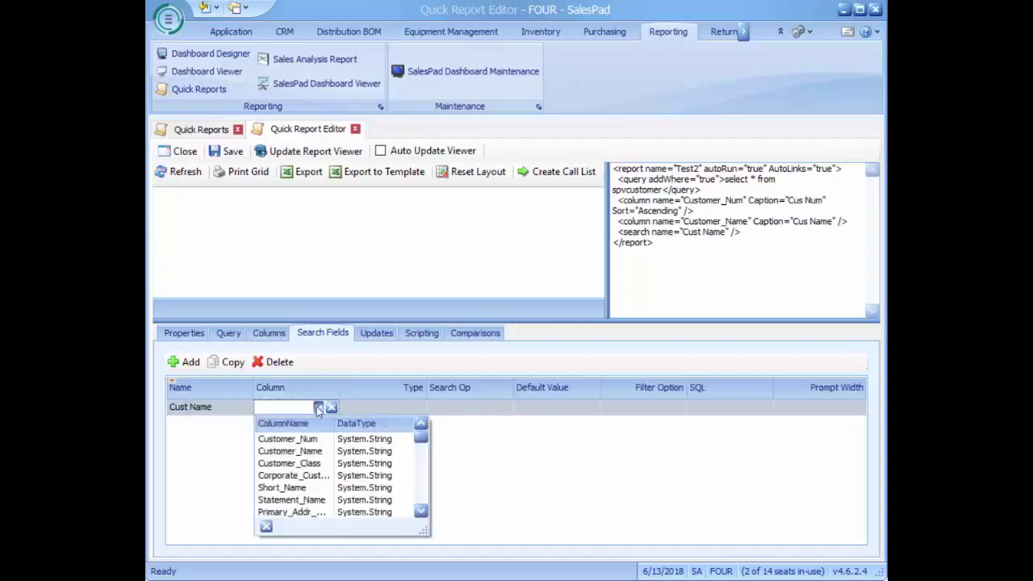
left_click(339, 451)
Set the Cust Name search field's type to Text and its search operator to LIKE.
left_click(401, 409)
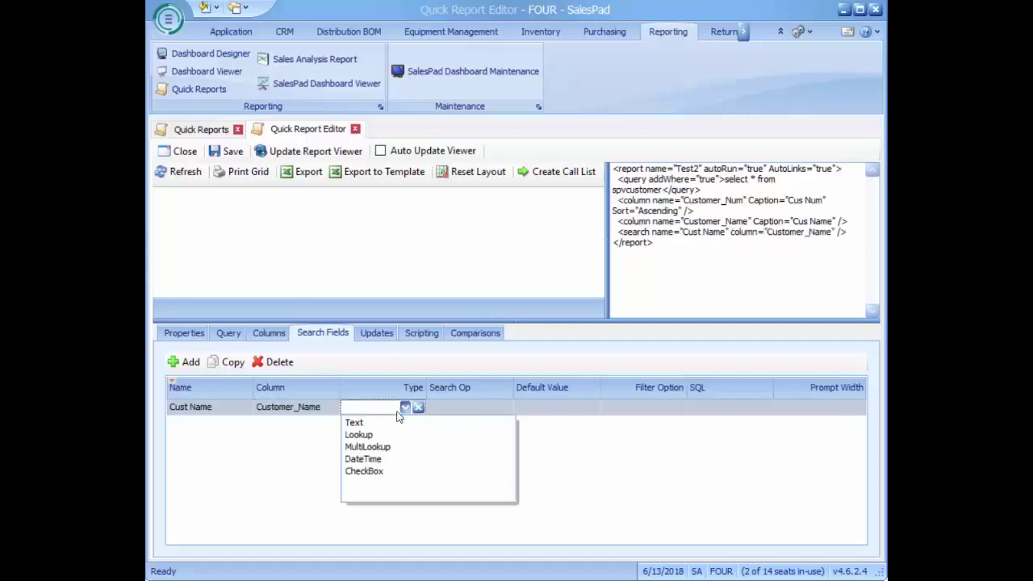
left_click(372, 426)
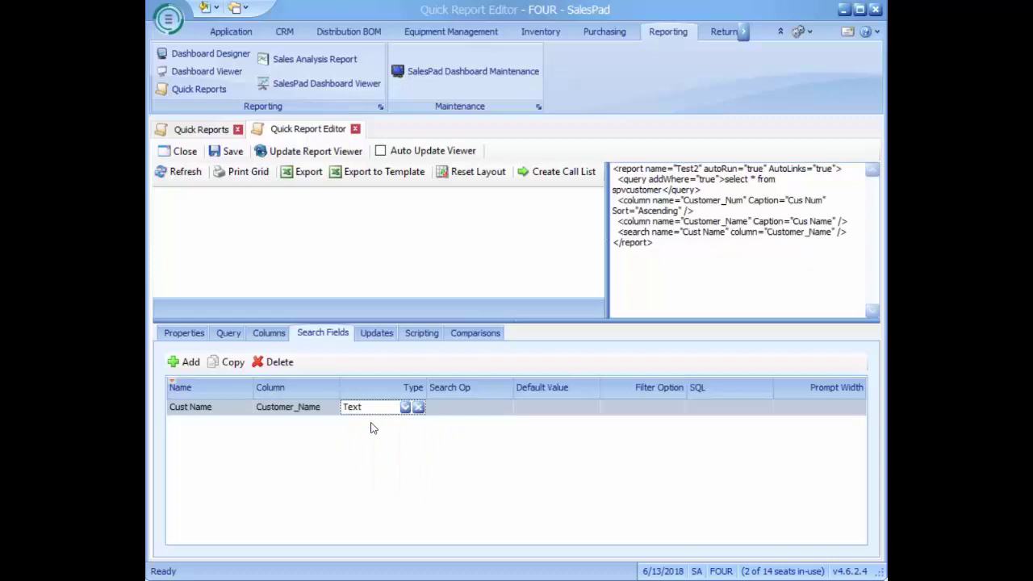
left_click(468, 408)
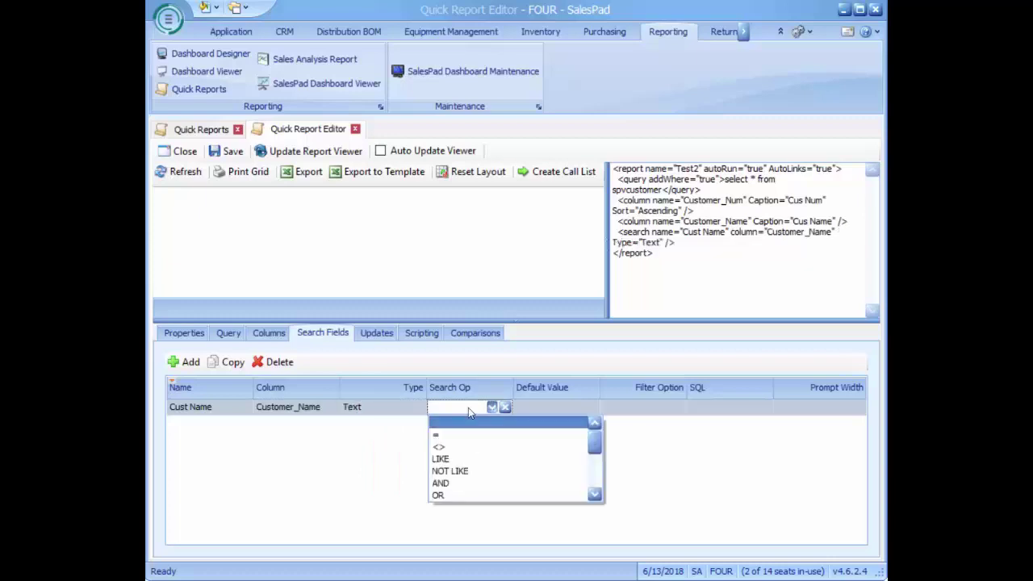
left_click(445, 459)
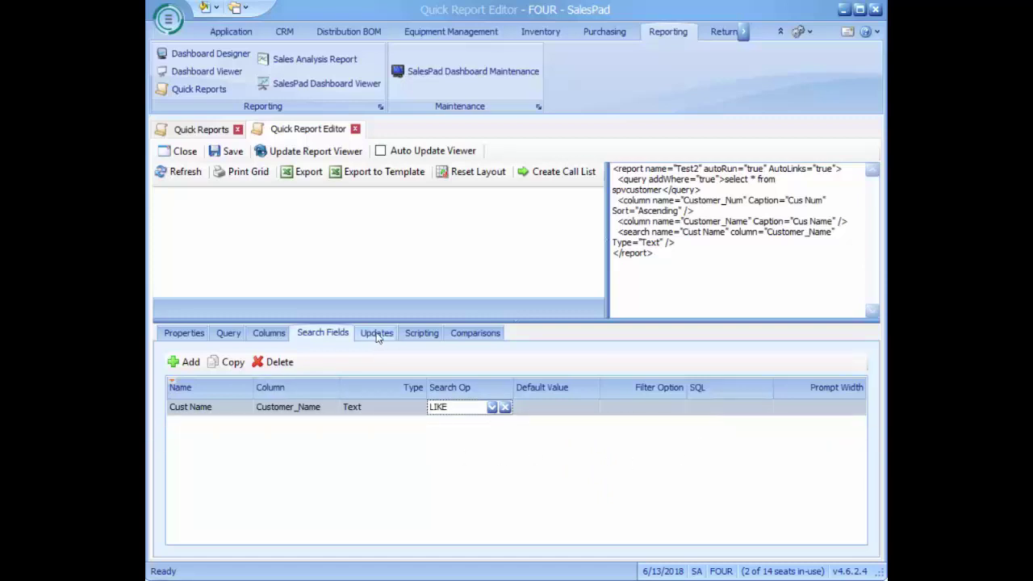
Update the report preview and filter it by a customer's name in the Cust Name search field.
left_click(338, 153)
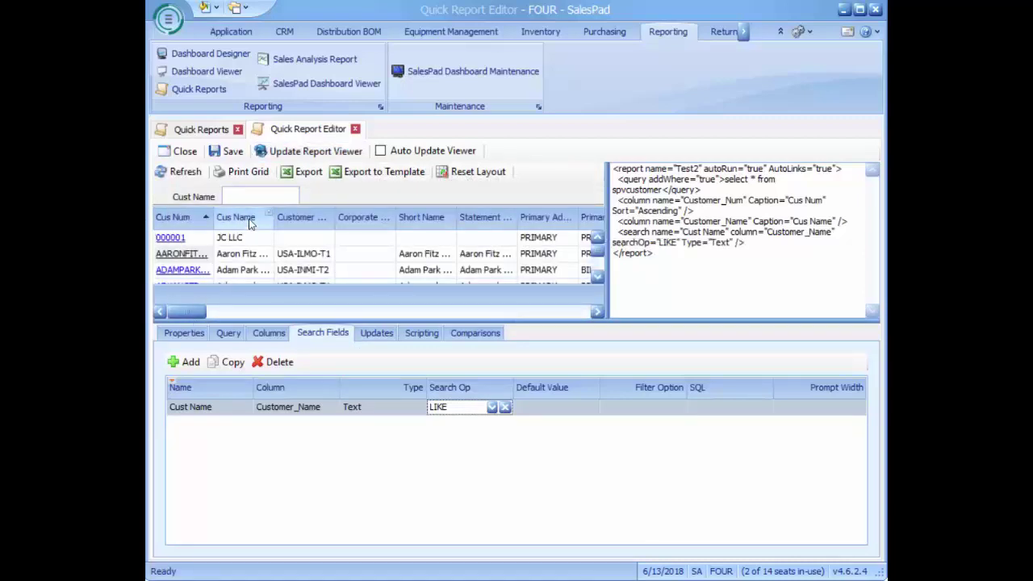
type("aaron")
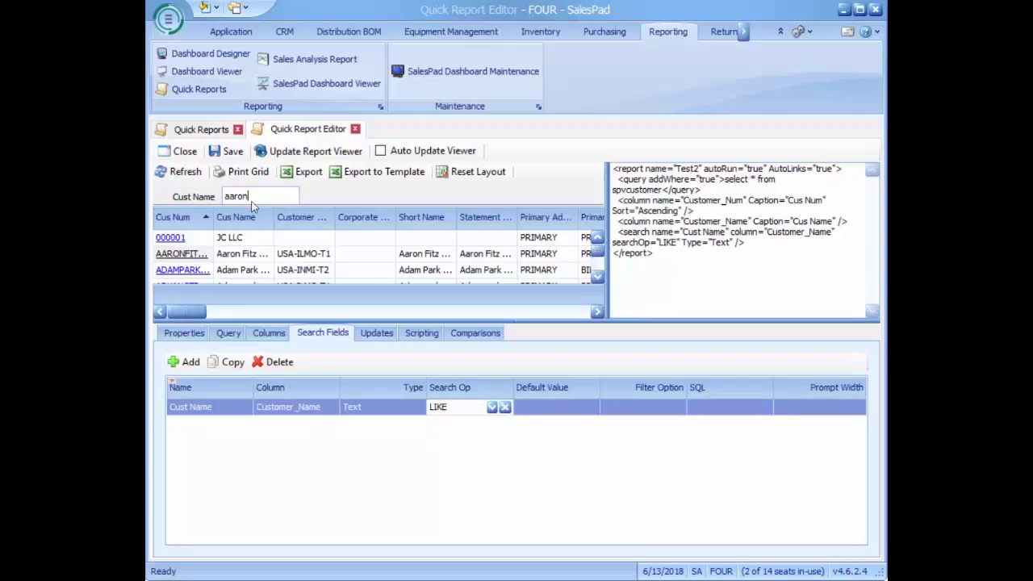
key("Return")
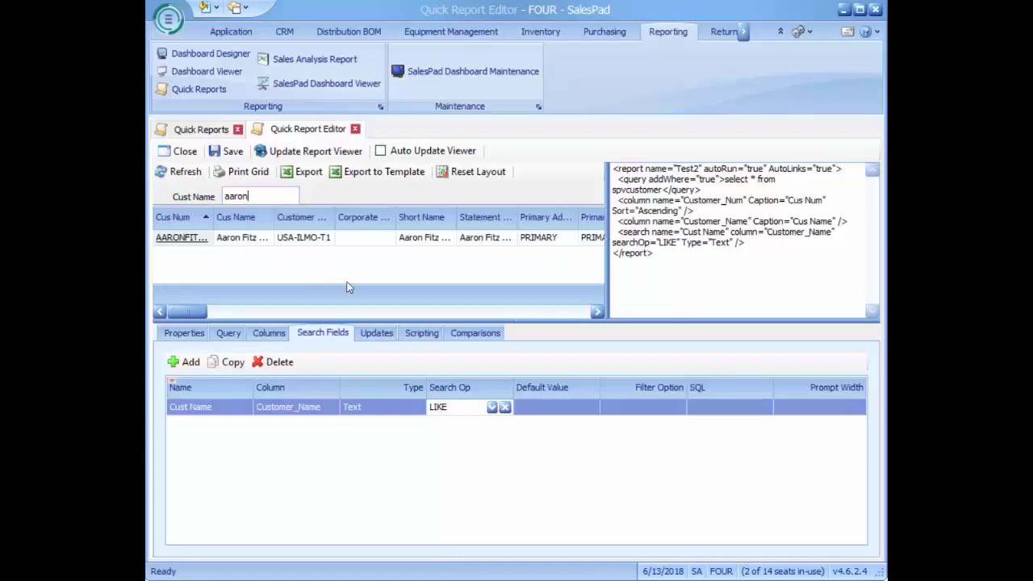
Review the report's database update settings and its scripting options.
left_click(377, 333)
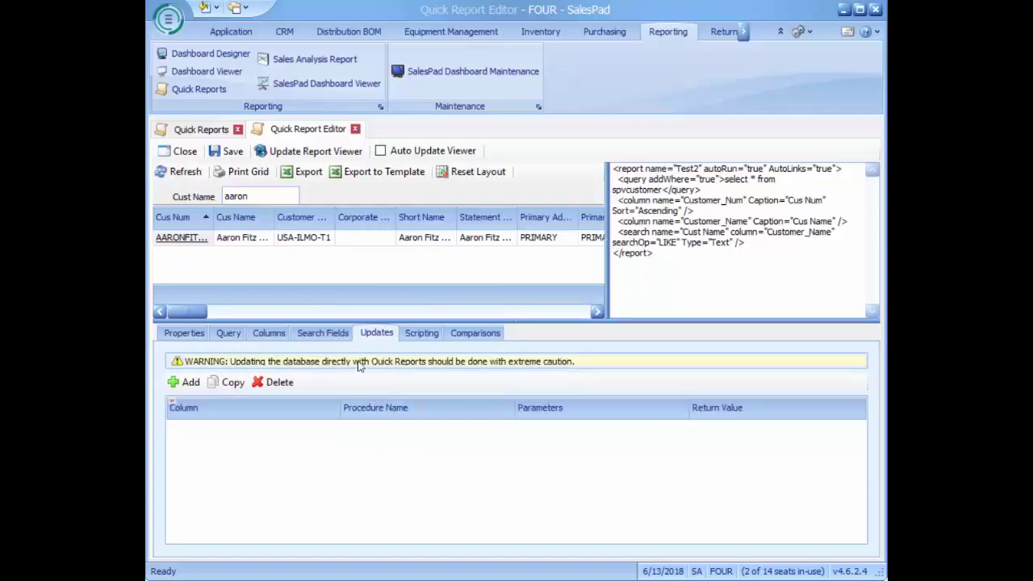
left_click(421, 333)
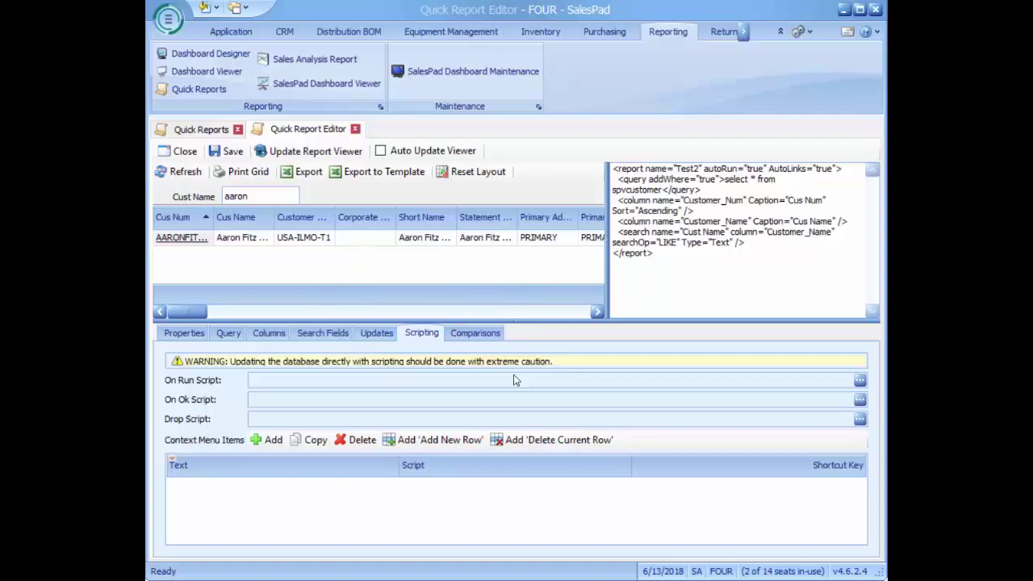
Add a blank column comparison to the report and view the fields available as its first column.
left_click(477, 334)
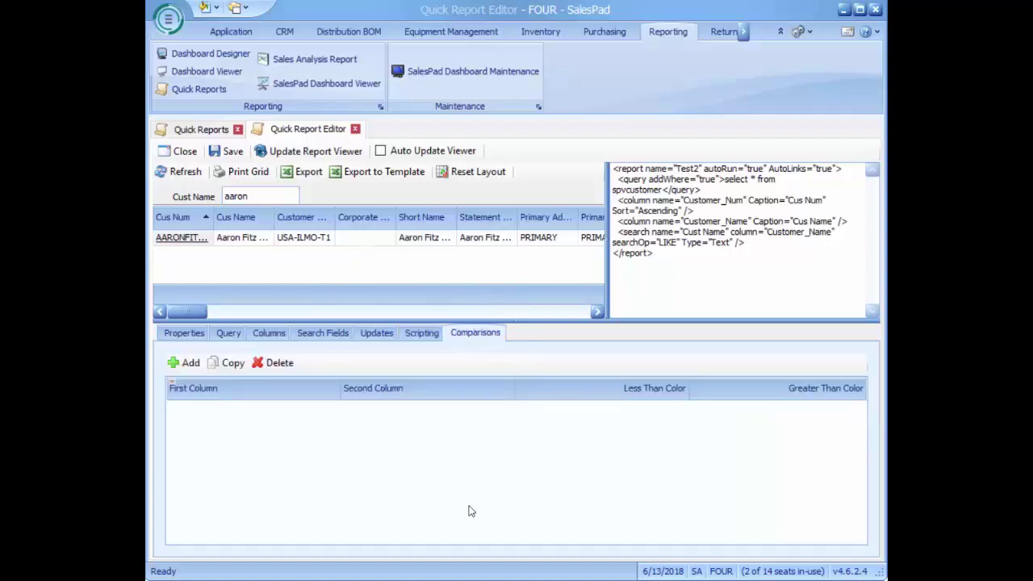
left_click(184, 364)
left_click(322, 409)
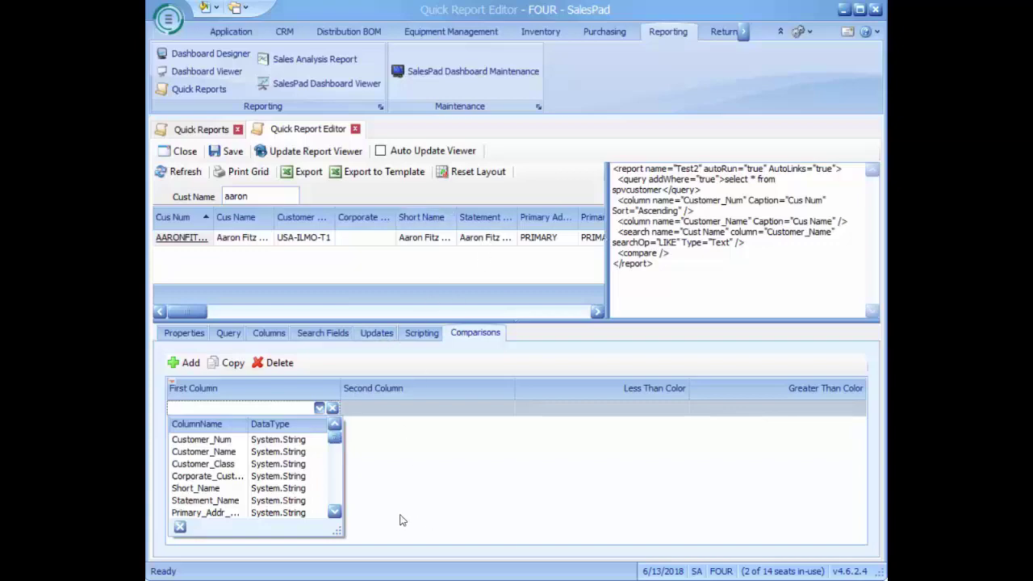
left_click(427, 468)
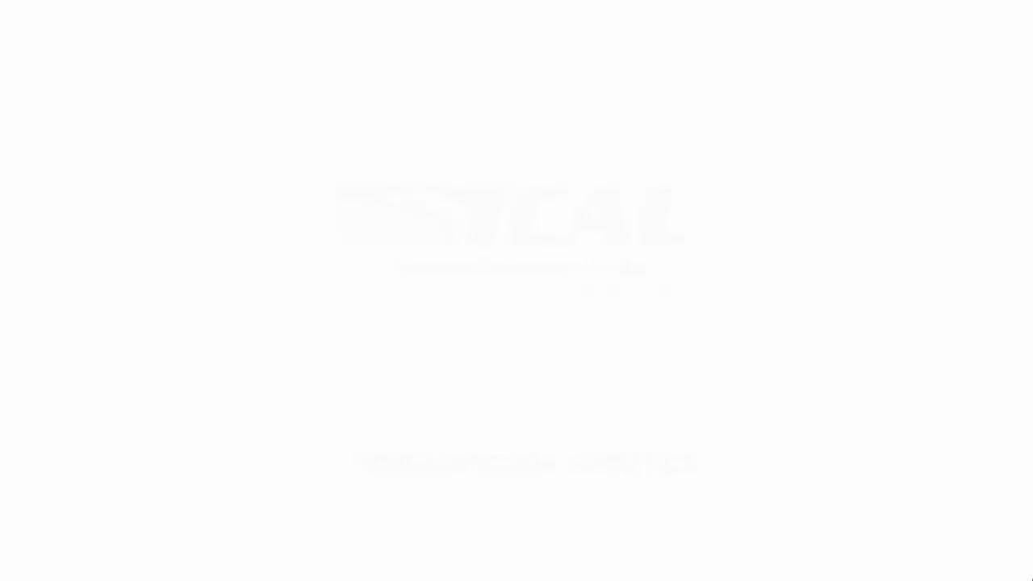